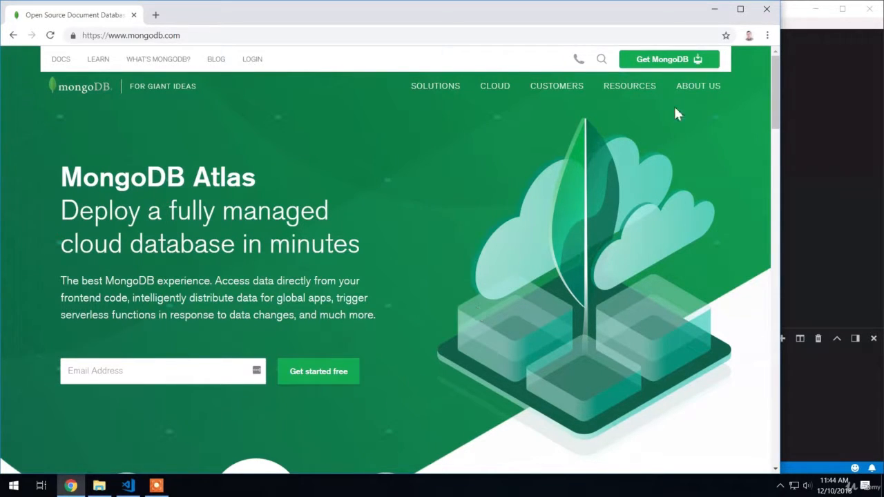
Go to the MongoDB download center and bring up the Community Server download options.
click(661, 62)
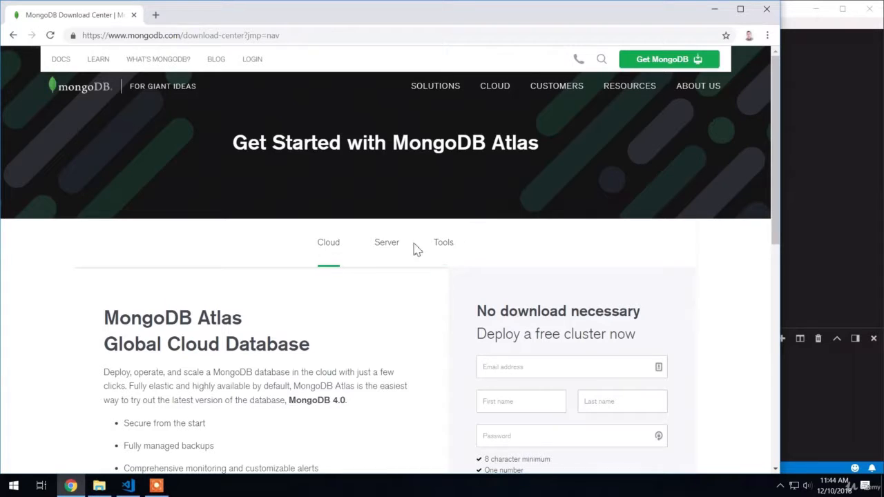
click(389, 248)
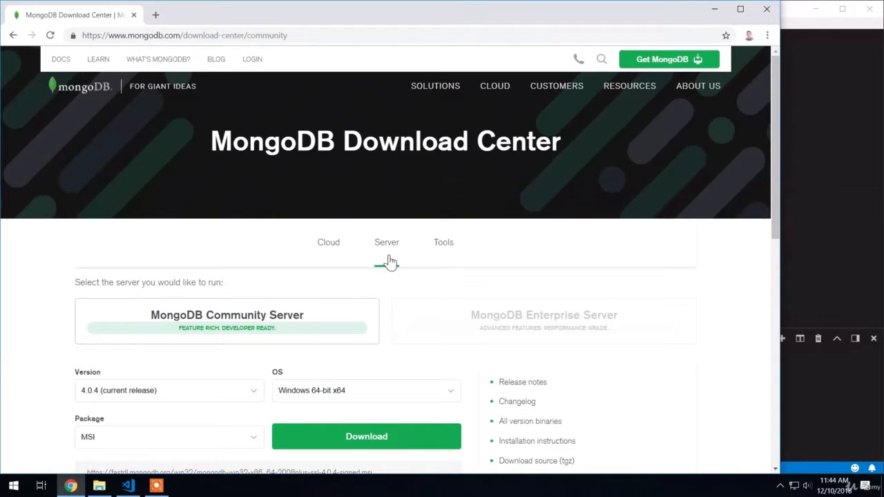
scroll(394, 254, down, 1)
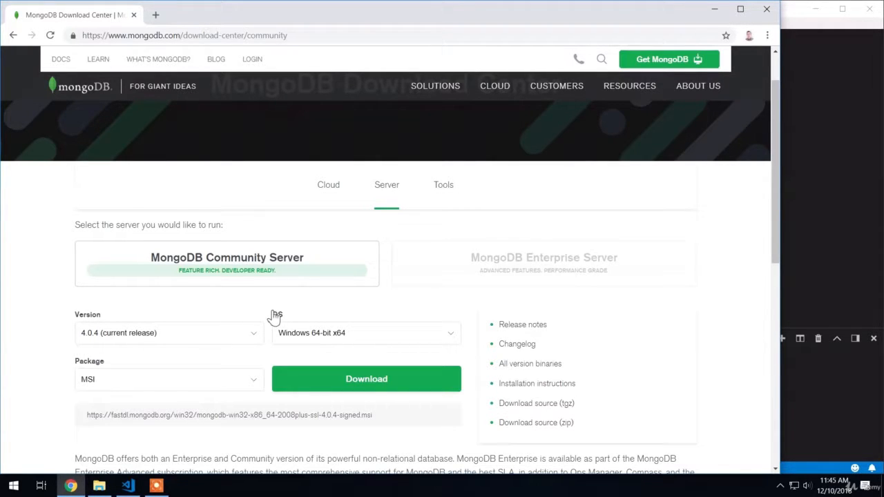
Download MongoDB Community Server 4.0.4 for Windows 64-bit x64 as a ZIP package.
click(311, 343)
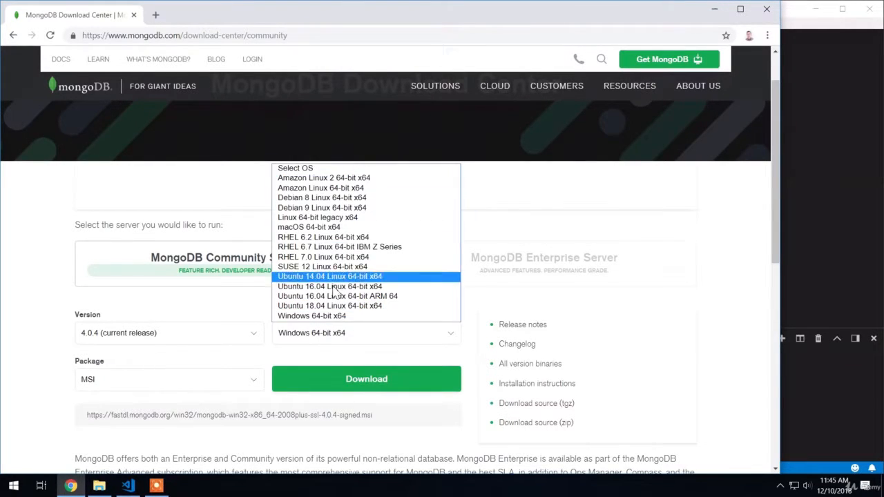
click(340, 316)
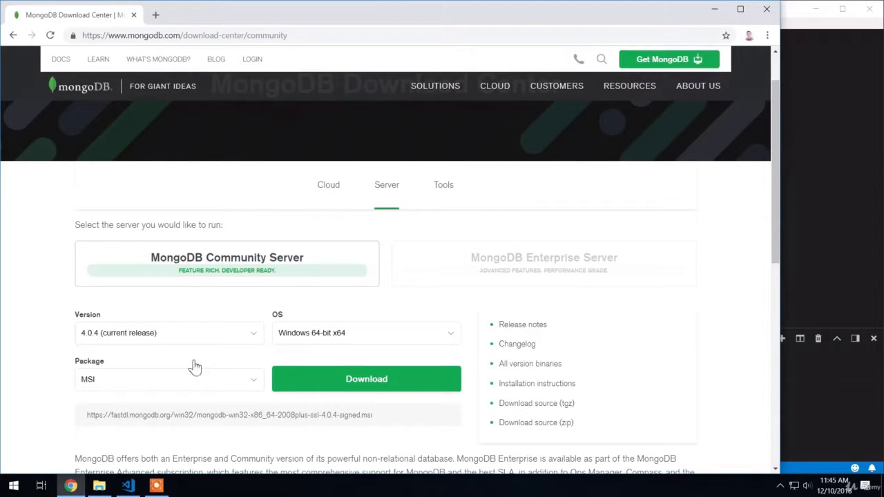
click(98, 382)
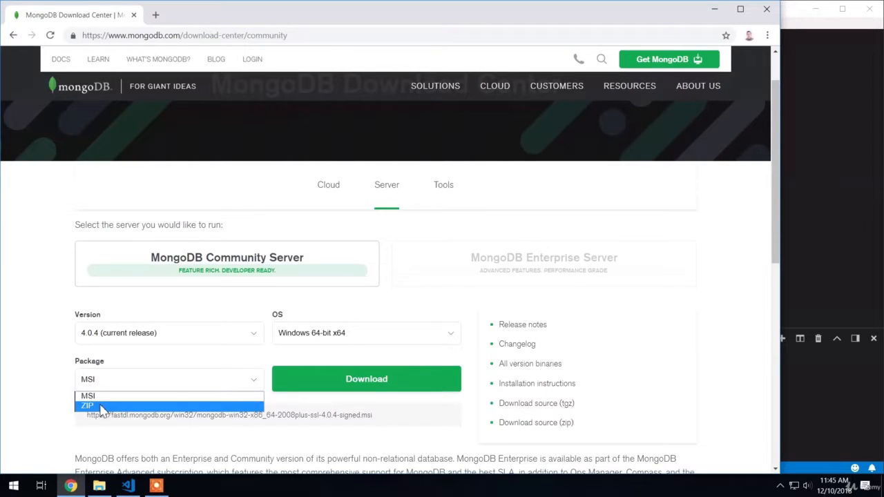
click(102, 407)
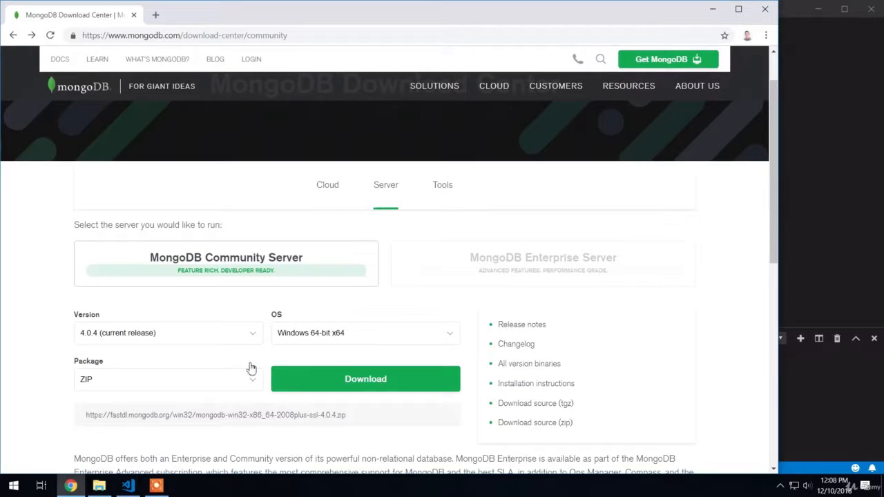
click(323, 389)
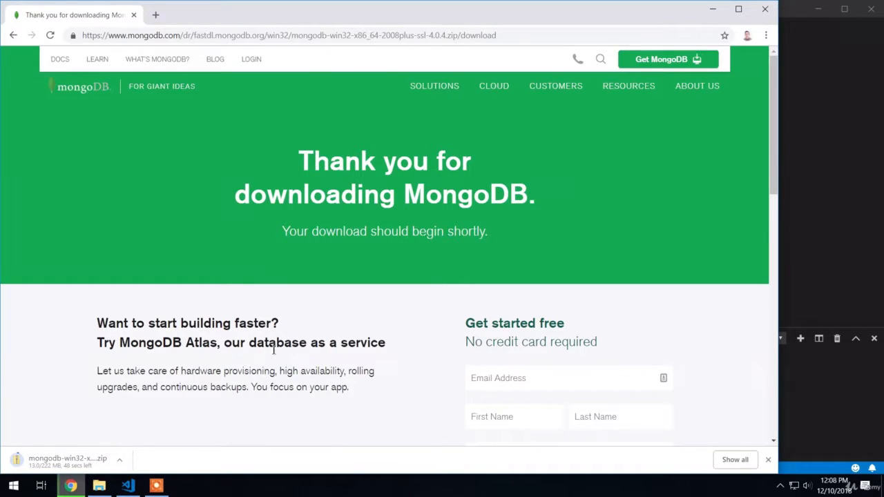
Look over the 32-bit Windows builds at mongodb.org/dl/win32/i386 in a separate browser tab, and close that tab.
click(154, 19)
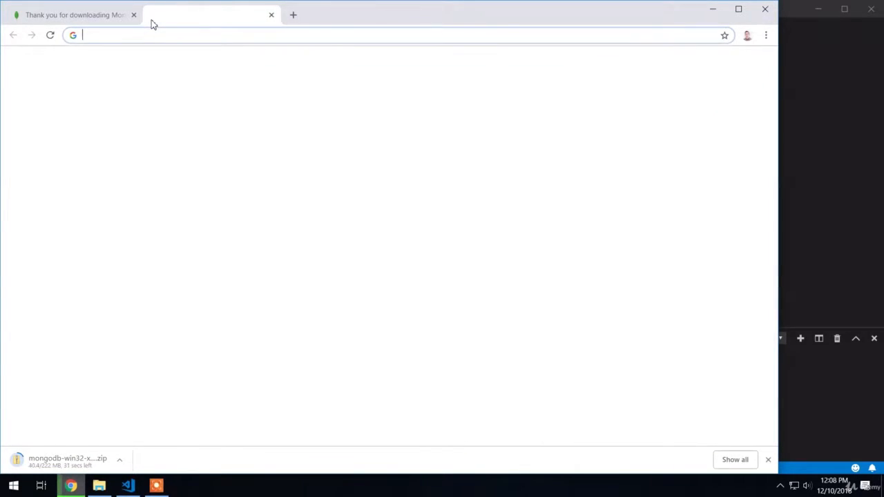
text(mong)
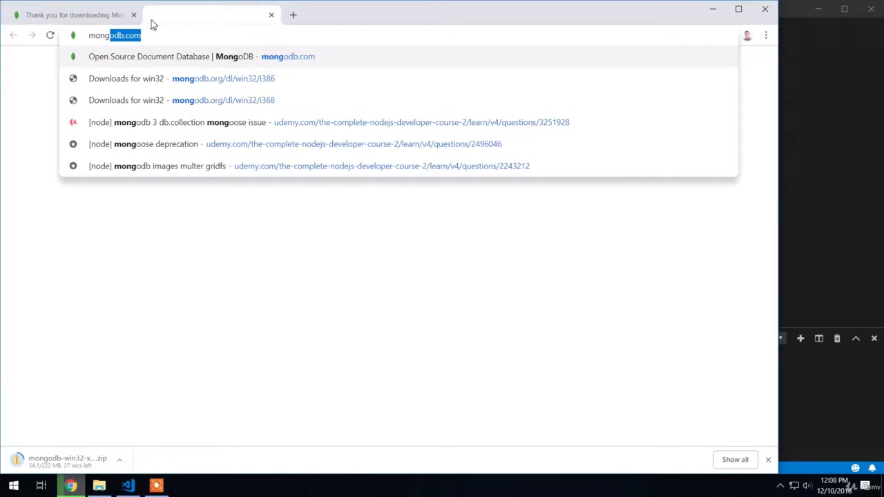
text(odb.org)
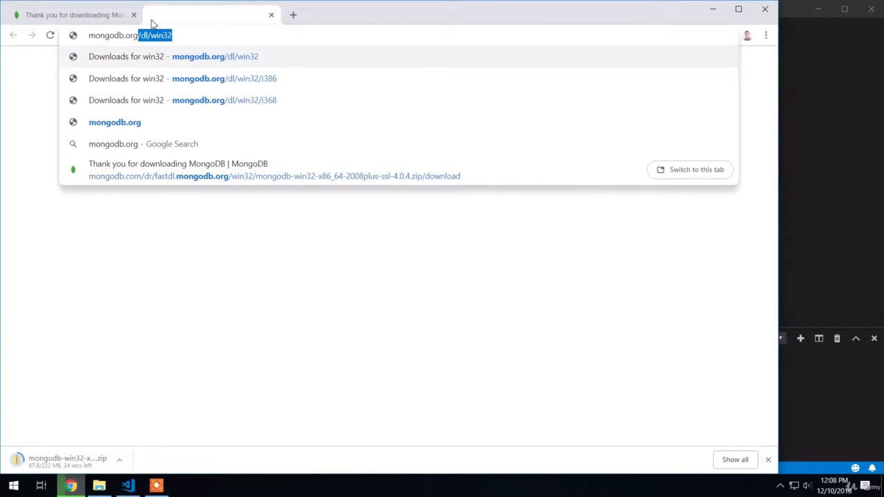
text(/dl/)
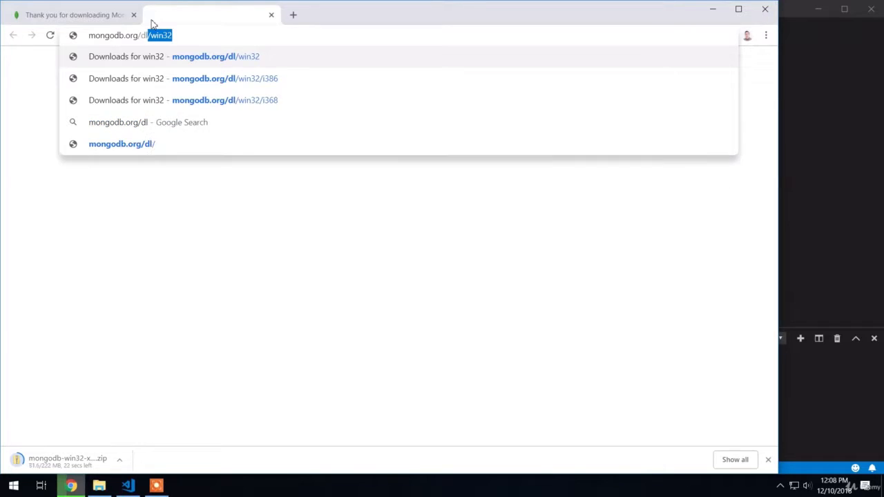
text(win32)
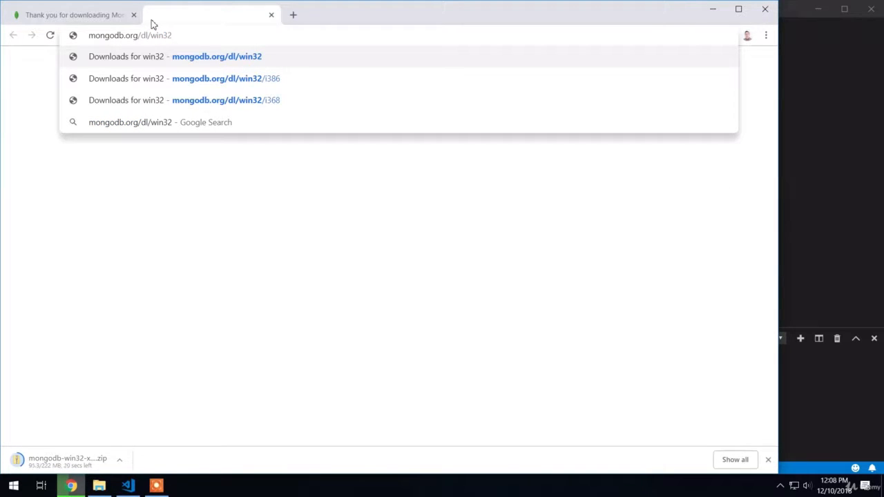
text(/)
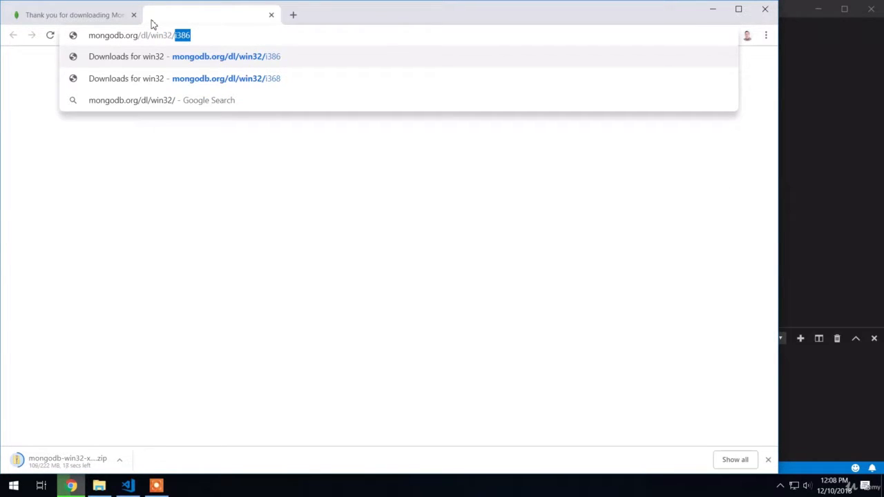
text(i386)
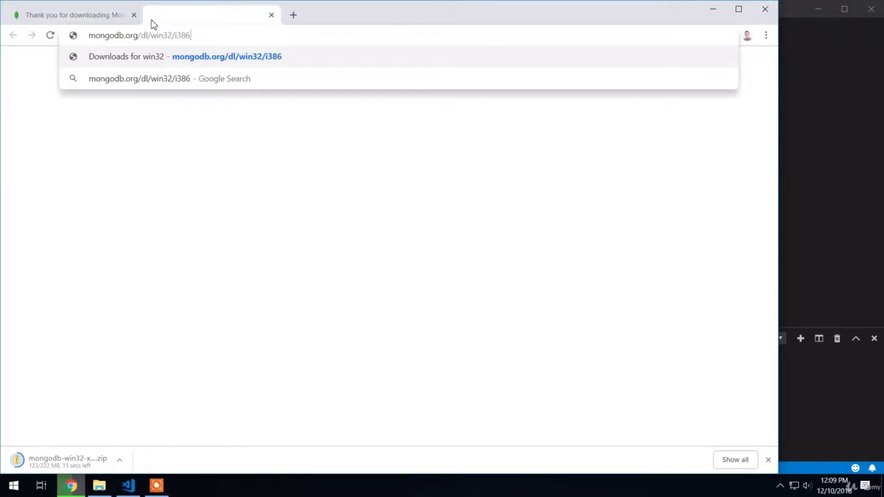
key(Return)
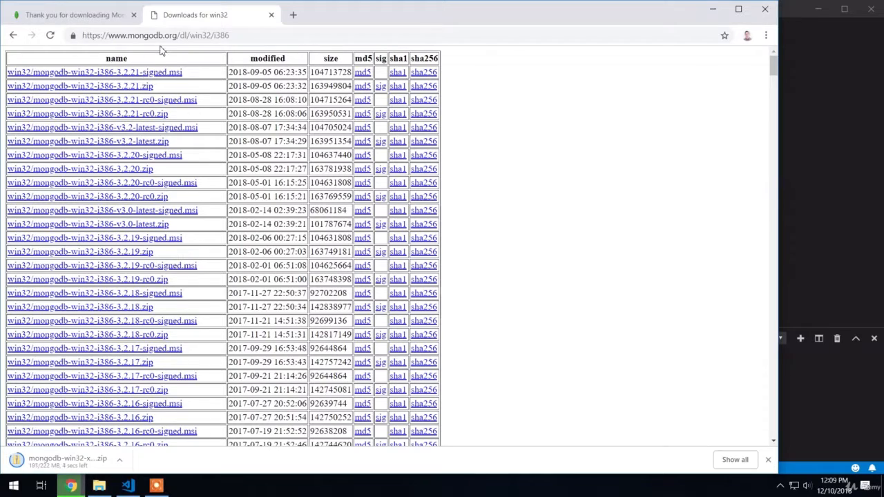
scroll(266, 340, down, 3)
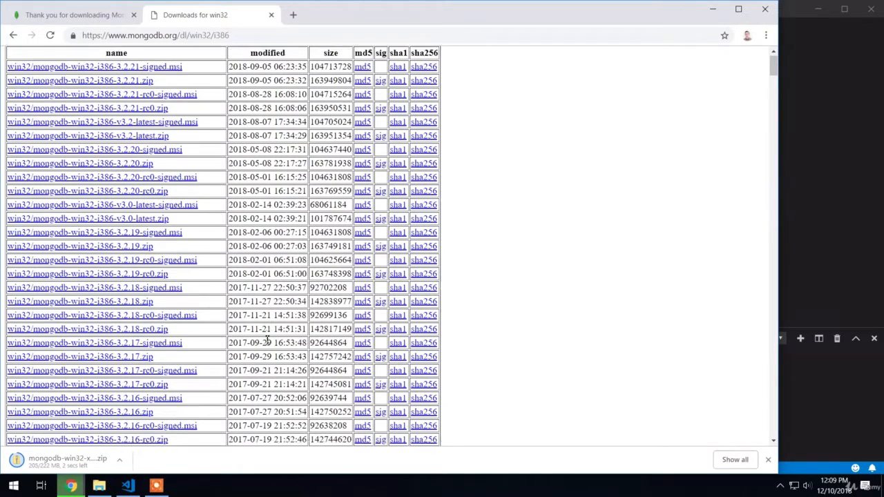
scroll(266, 340, up, 3)
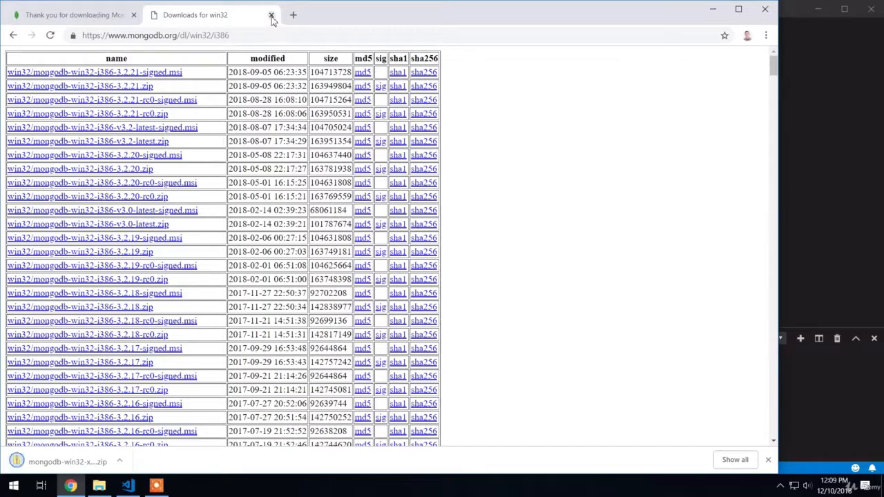
click(270, 15)
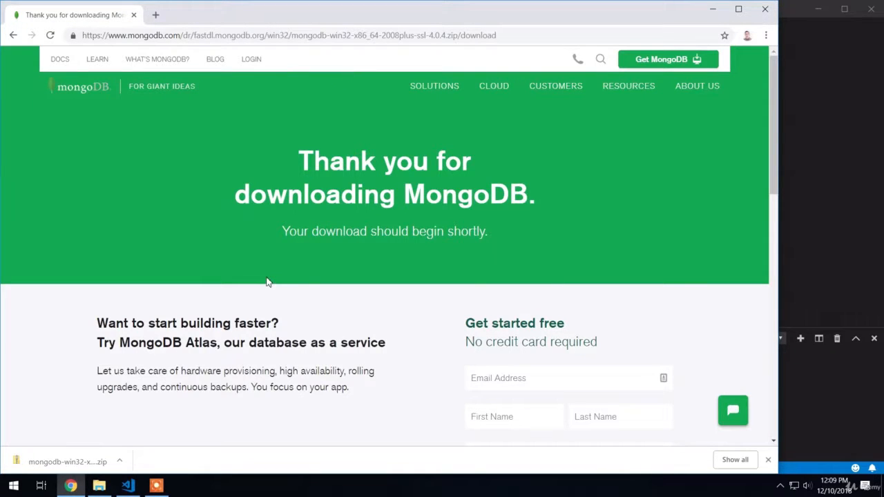
Open the downloaded MongoDB ZIP archive from the Downloads folder and start extracting all of its contents.
click(86, 457)
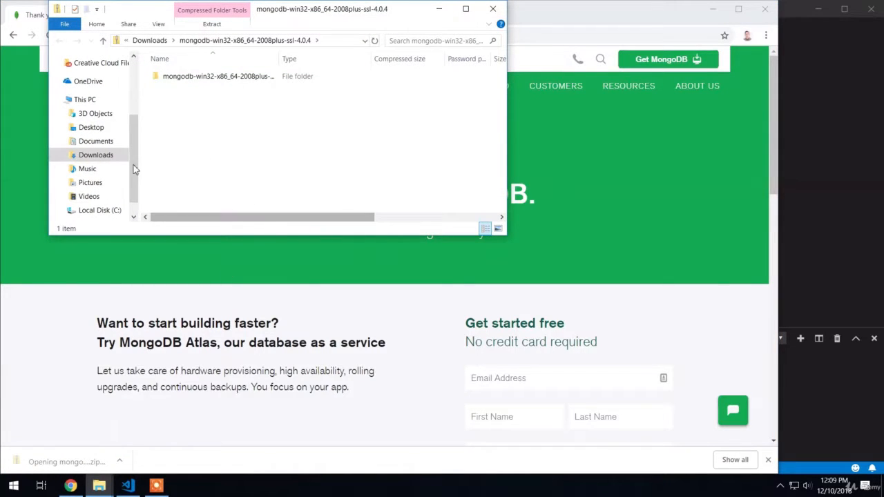
click(100, 157)
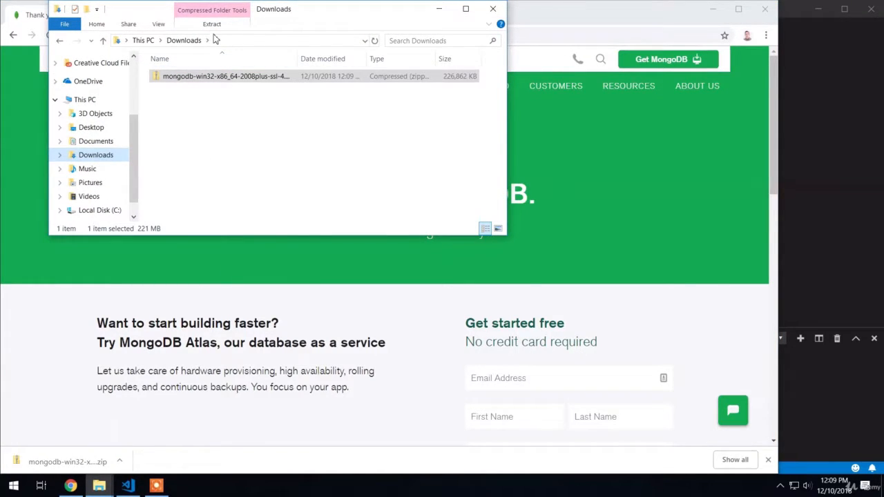
double_click(232, 78)
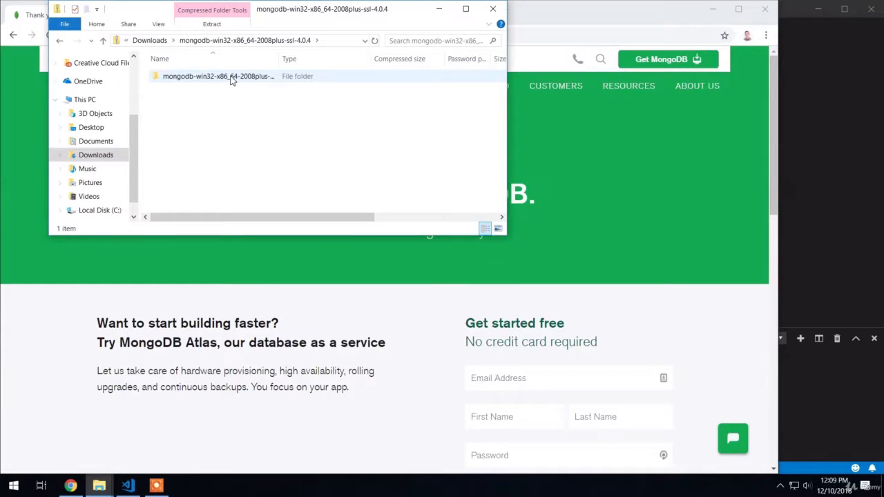
click(211, 25)
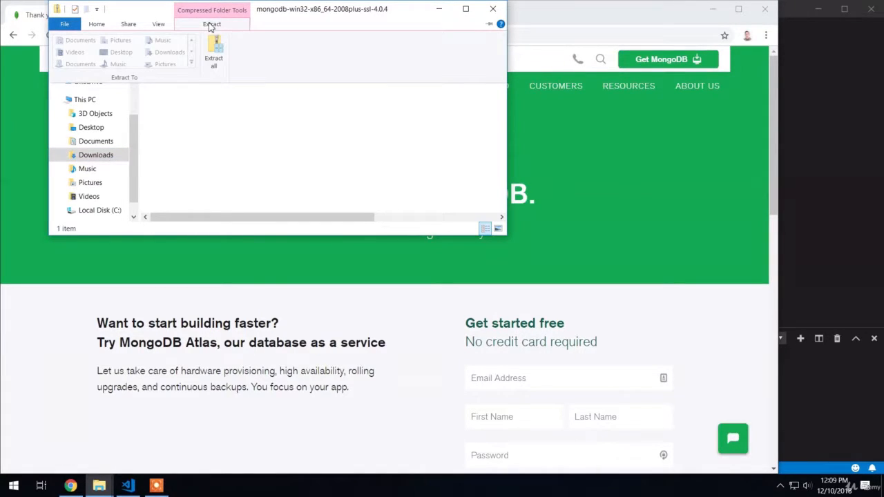
click(214, 51)
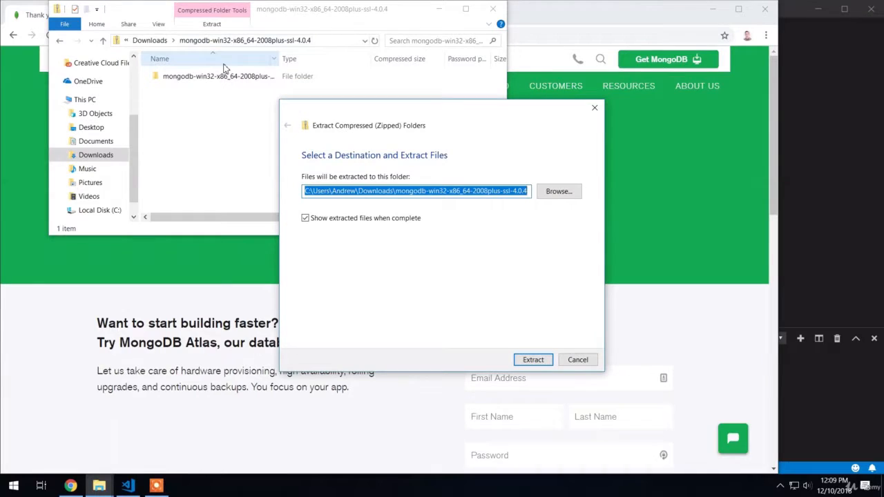
Set the extraction destination to the Downloads folder itself, without the archive-named subfolder, extract the files and close the archive window.
click(417, 191)
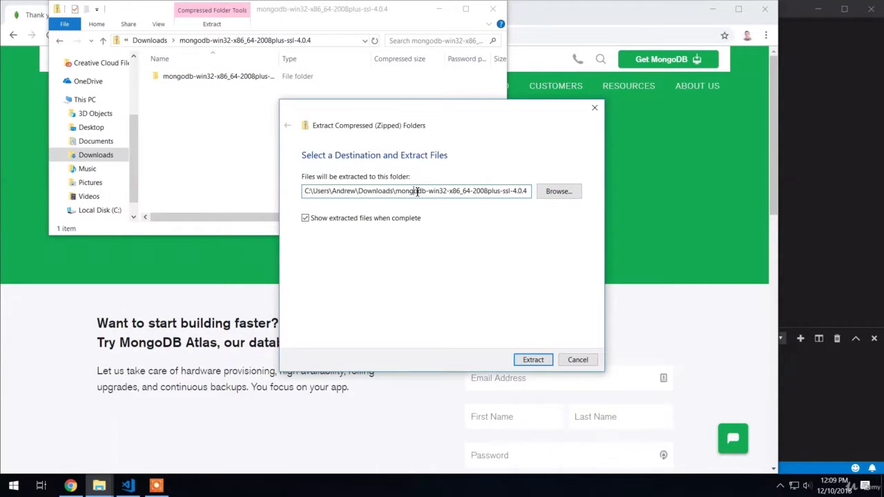
drag(394, 192, 557, 200)
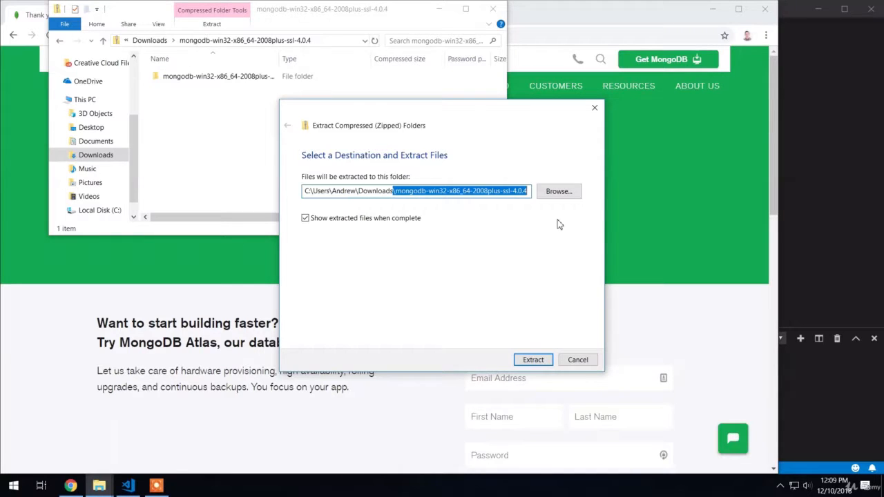
key(BackSpace)
text(\Users\Andrew\Downloads\)
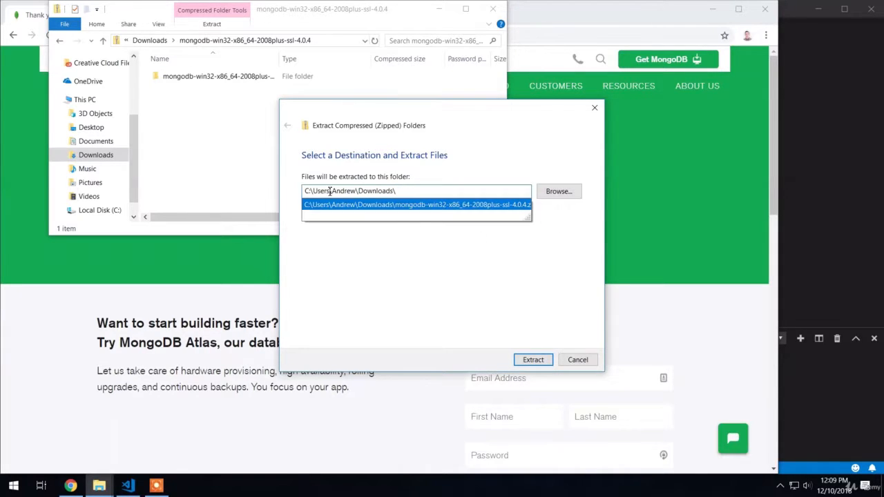
click(532, 361)
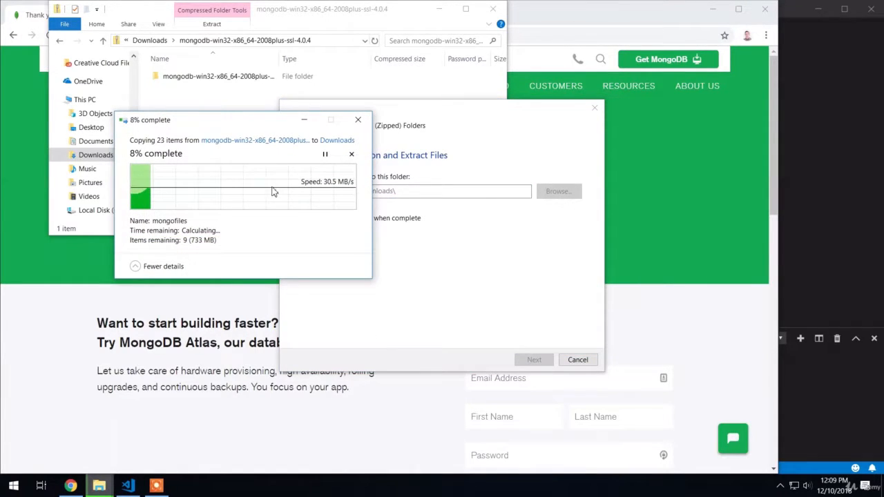
drag(236, 120, 231, 283)
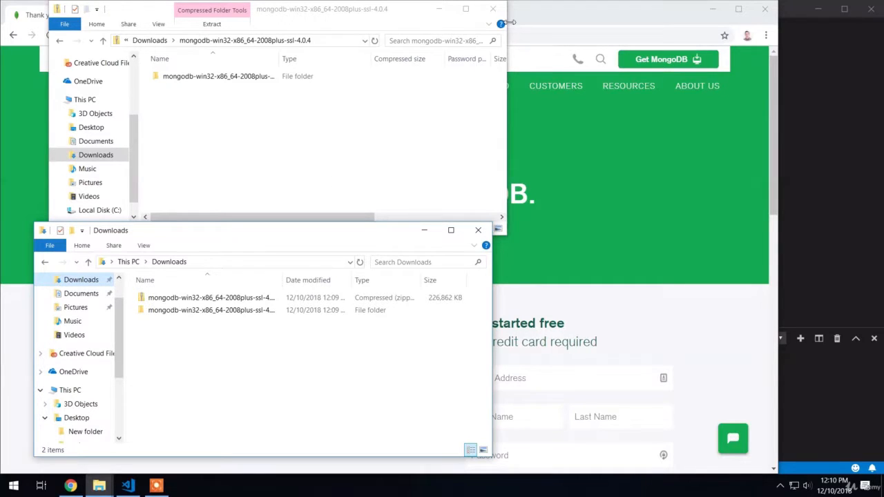
click(492, 9)
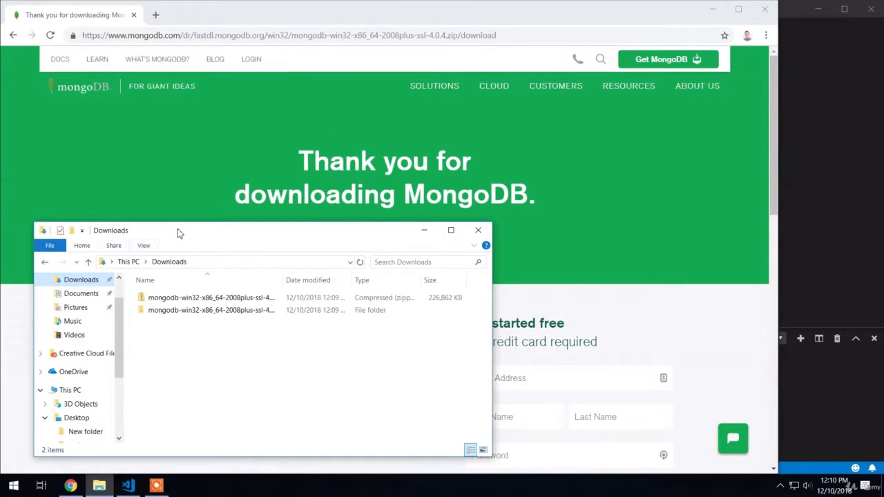
Examine the extracted MongoDB folder and the programs in its bin subfolder, and return to Downloads.
double_click(157, 311)
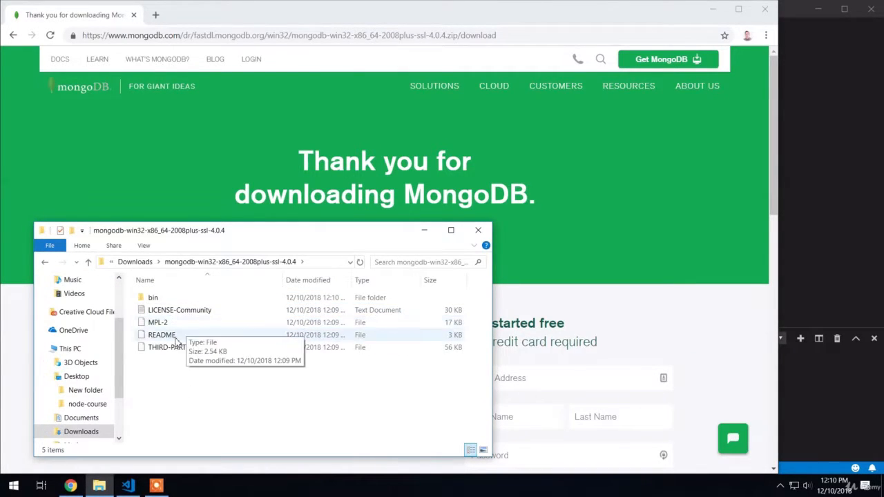
double_click(154, 301)
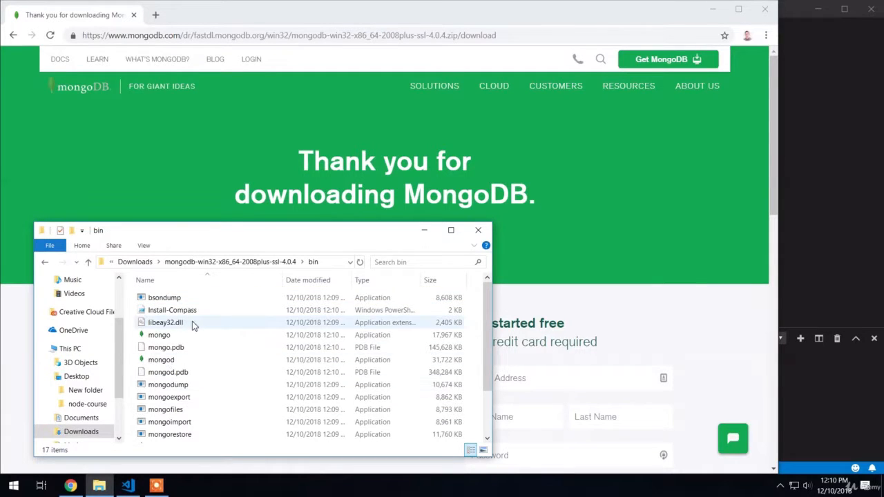
click(136, 261)
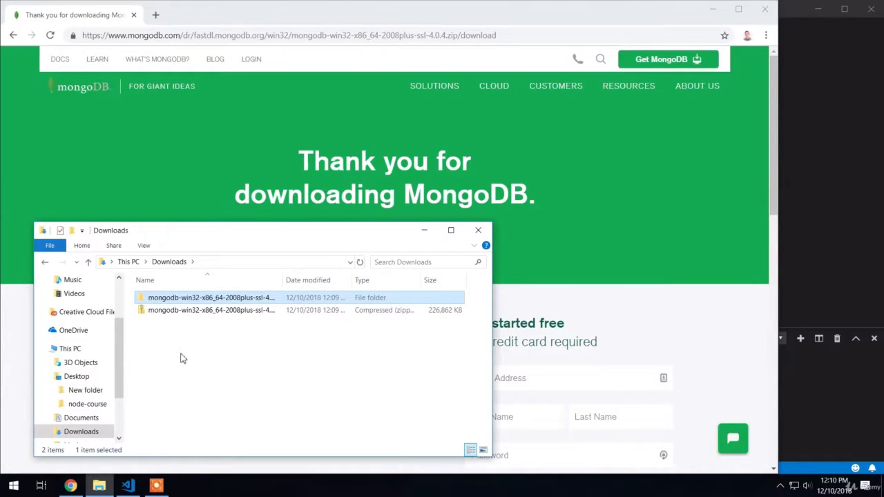
Rename the extracted MongoDB folder in Downloads to mongodb.
scroll(119, 348, up, 2)
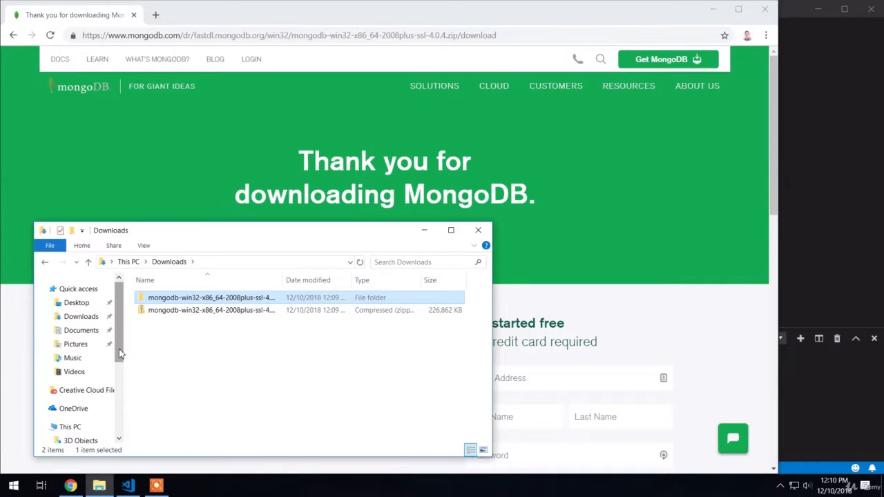
right_click(179, 301)
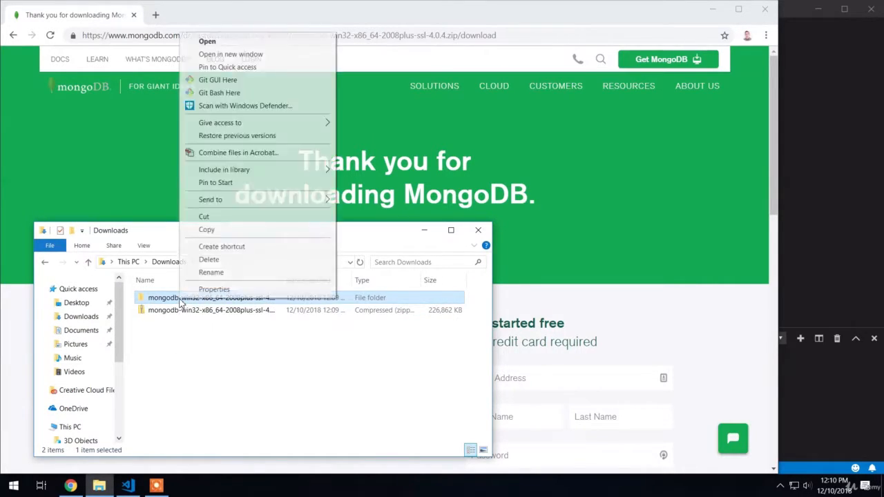
click(193, 271)
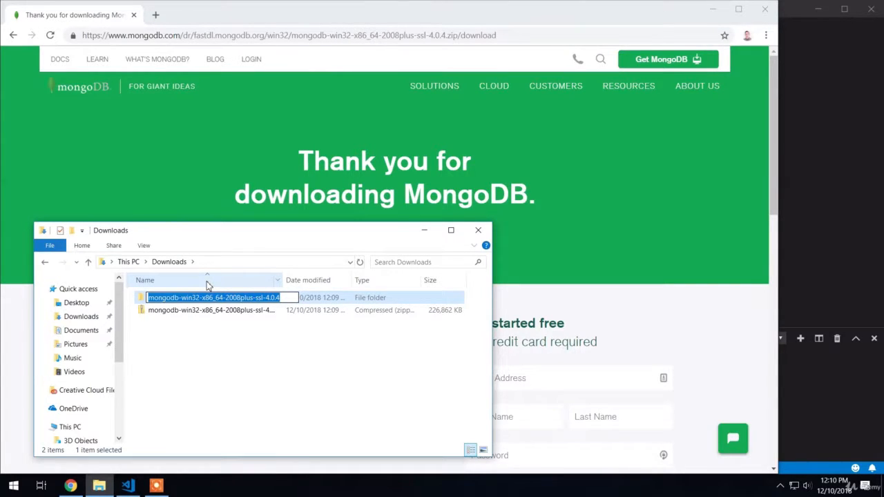
text(mongodb)
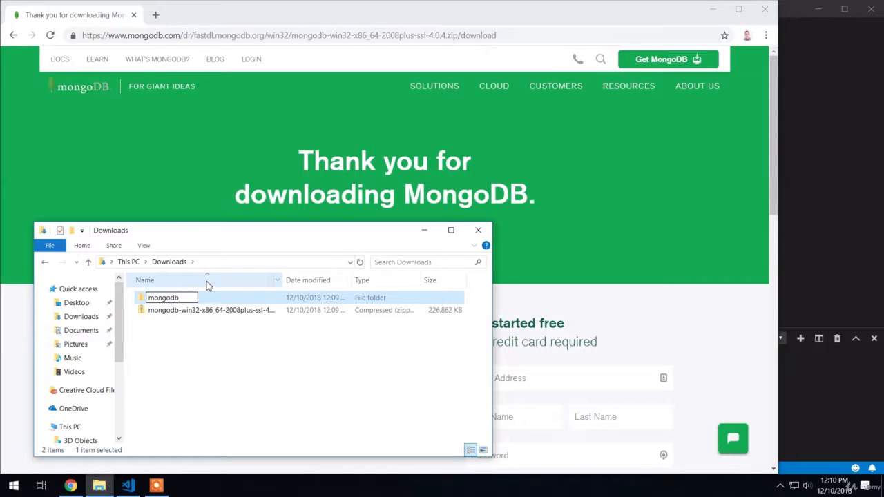
key(Return)
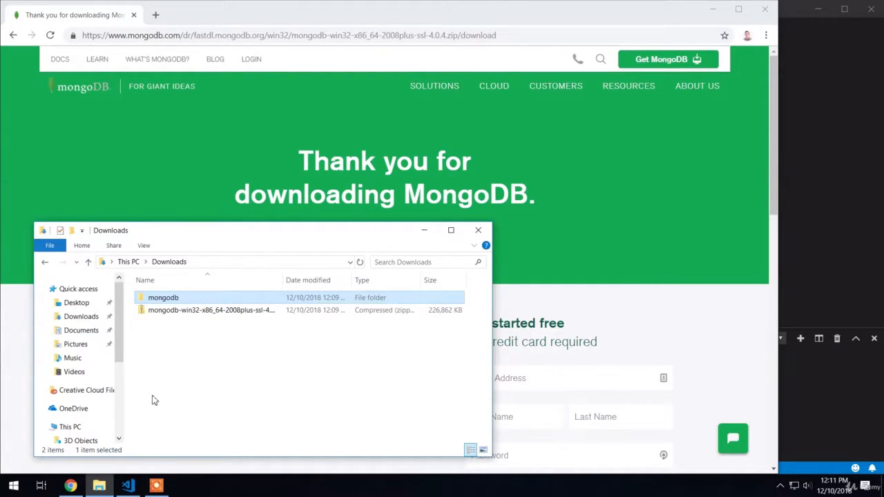
Move the mongodb folder from Downloads into the personal user folder under Users on Local Disk (C:).
scroll(72, 362, down, 1)
scroll(72, 362, down, 2)
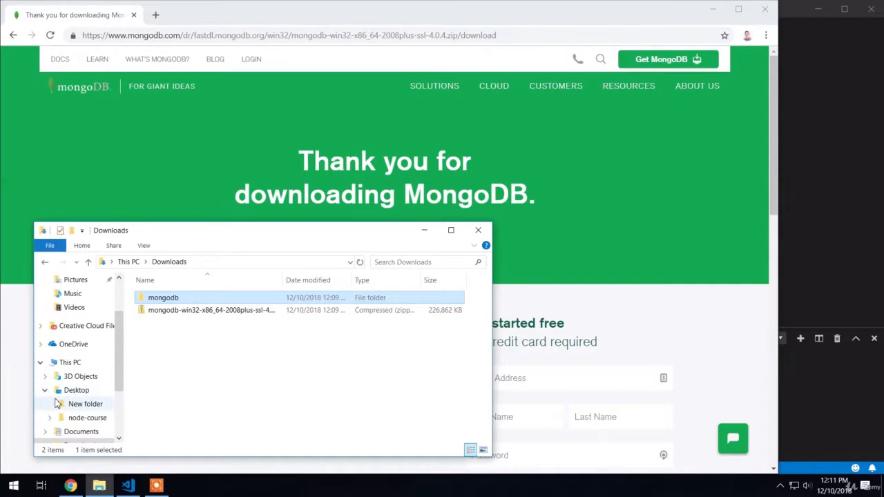
click(45, 390)
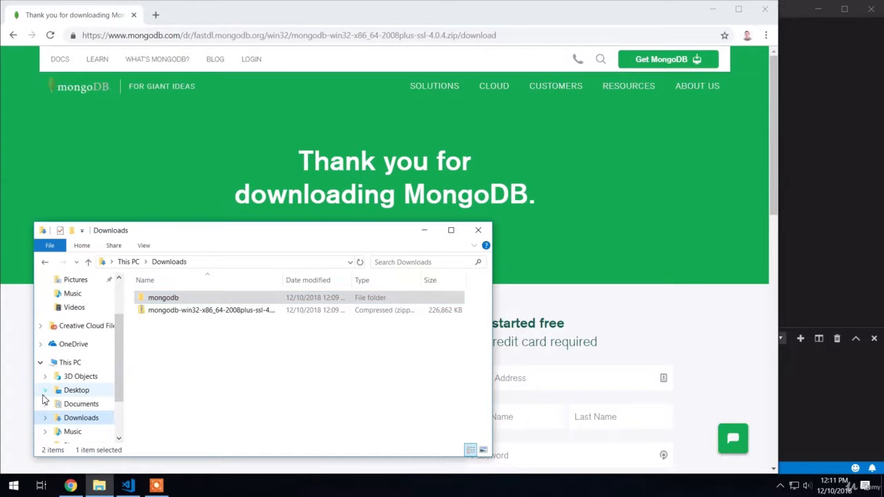
scroll(46, 393, down, 3)
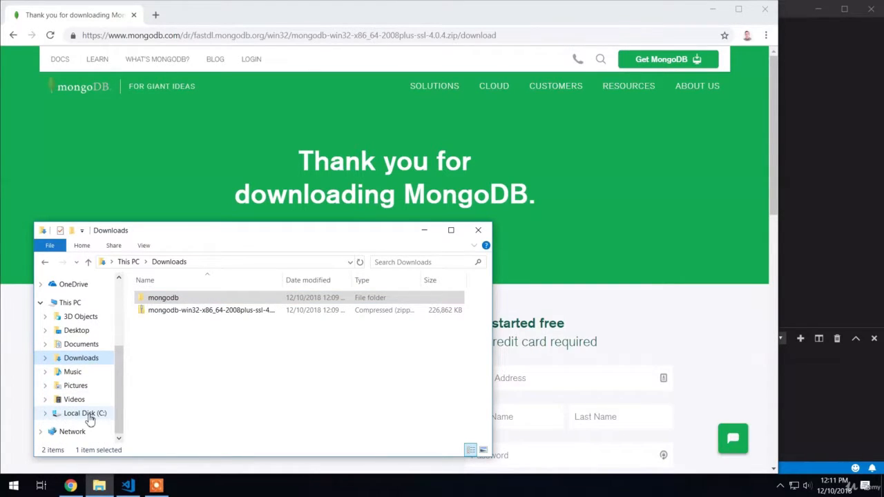
click(45, 413)
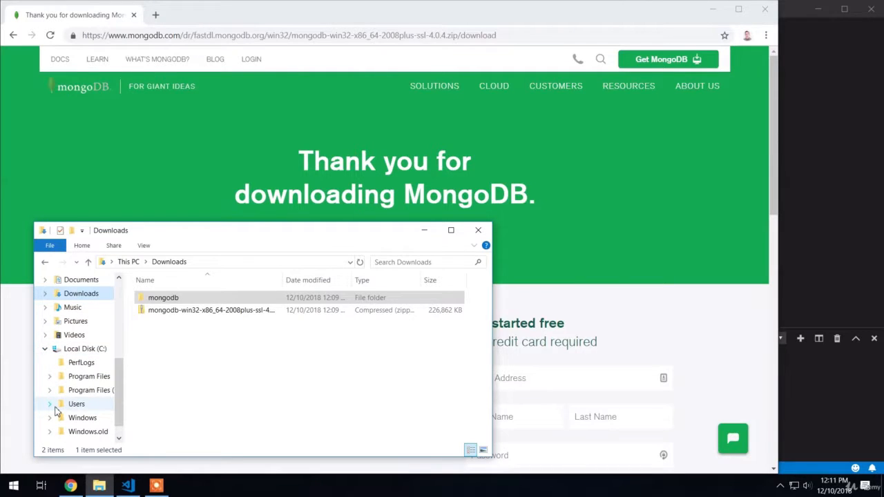
click(49, 404)
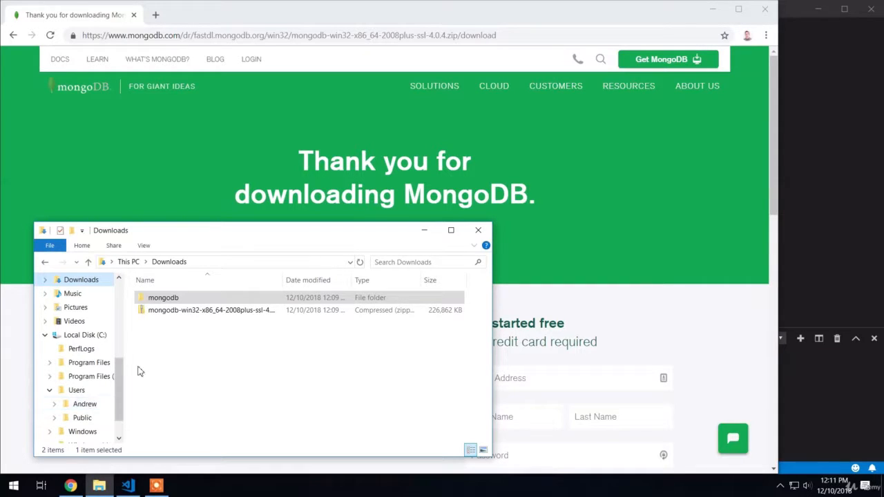
click(168, 297)
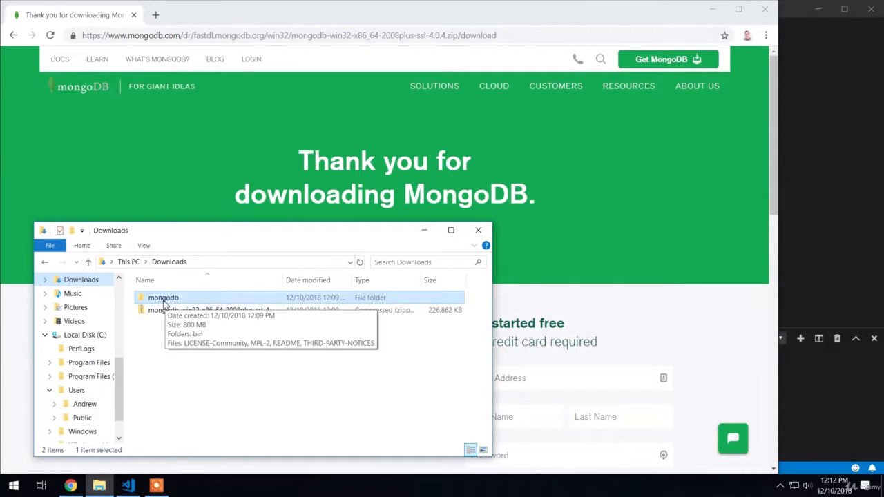
drag(165, 304, 86, 406)
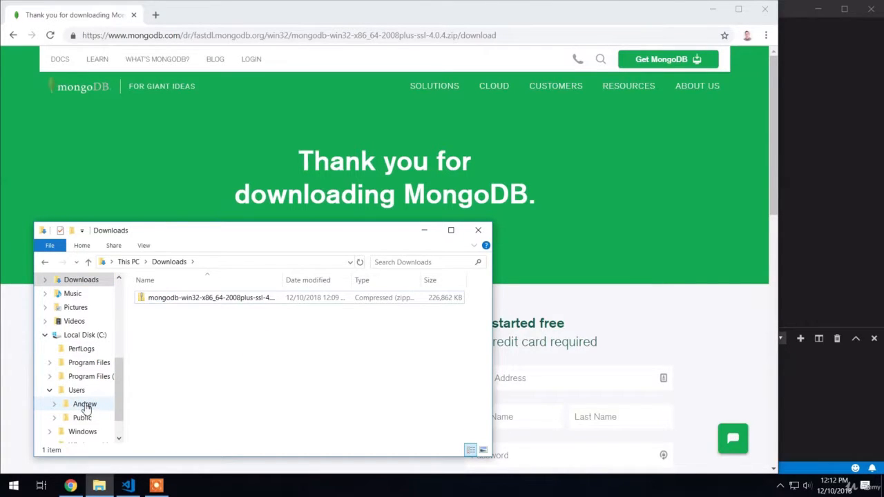
Open the personal user folder and create a new folder named mongodb-data in it, alongside mongodb.
click(87, 408)
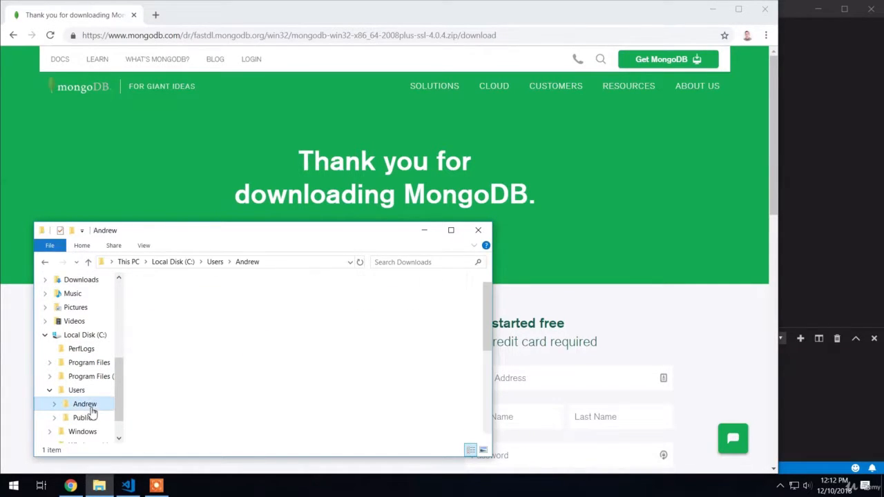
scroll(173, 390, down, 3)
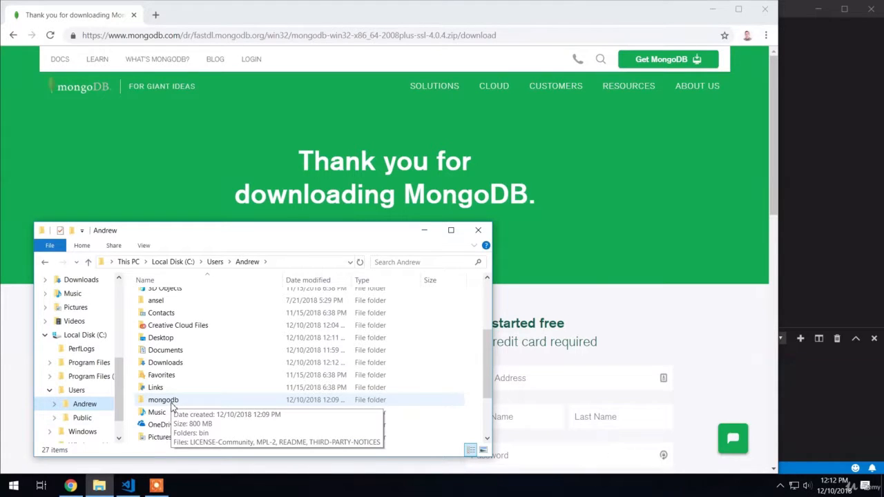
right_click(475, 404)
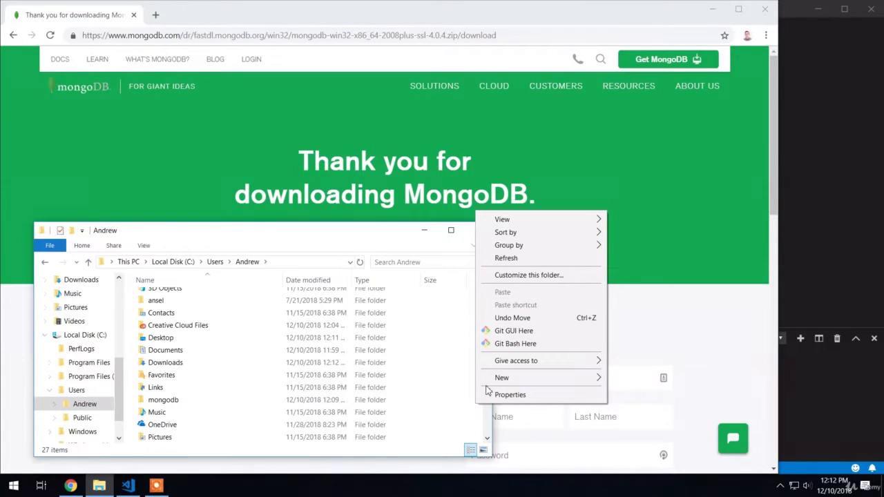
mouse_move(490, 379)
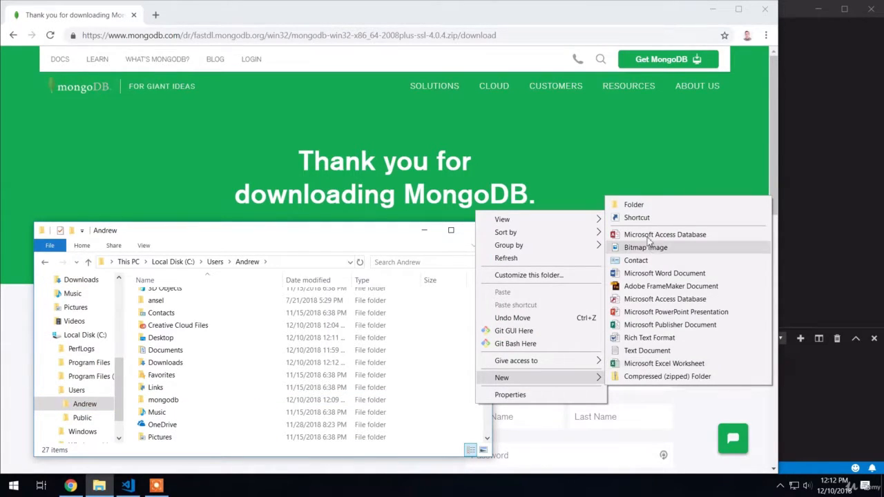
click(633, 207)
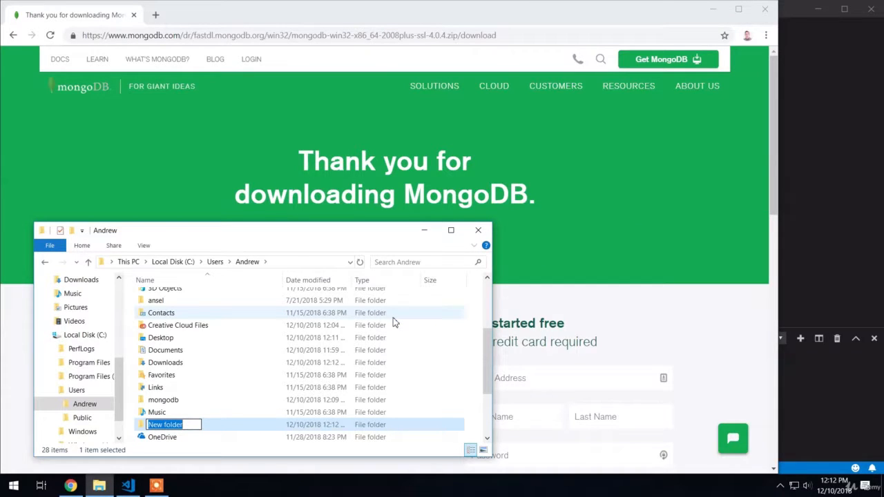
text(mongodb)
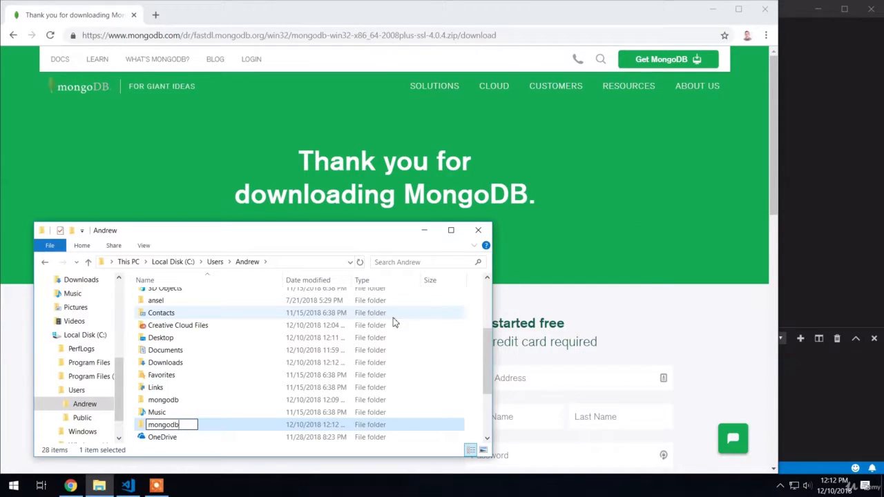
text(-data)
key(Return)
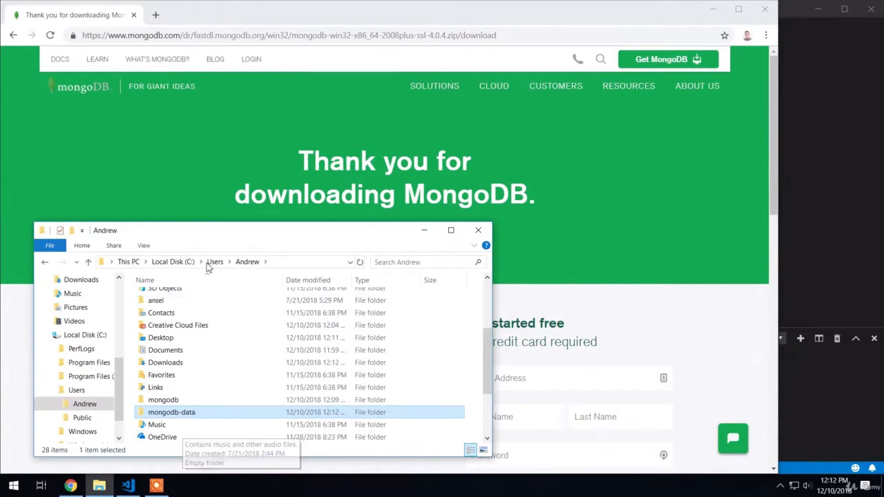
Shift the File Explorer window slightly aside, switch to Visual Studio Code and clear its terminal.
drag(193, 239, 168, 234)
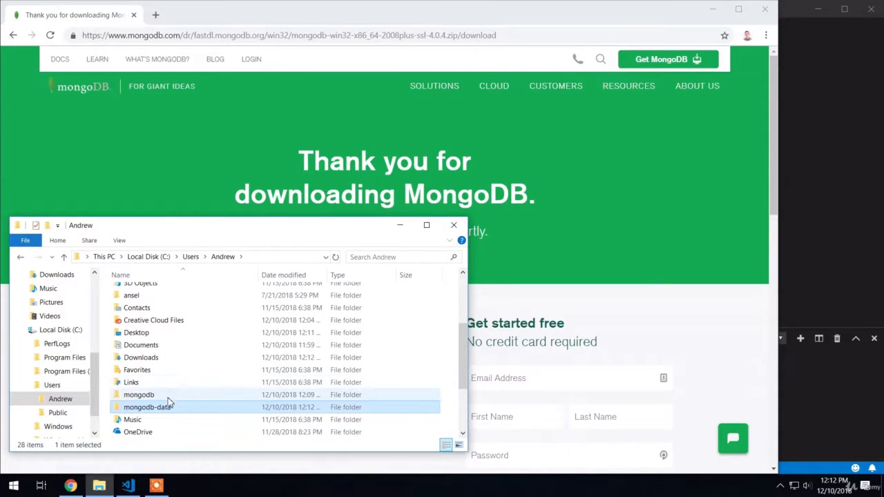
click(829, 406)
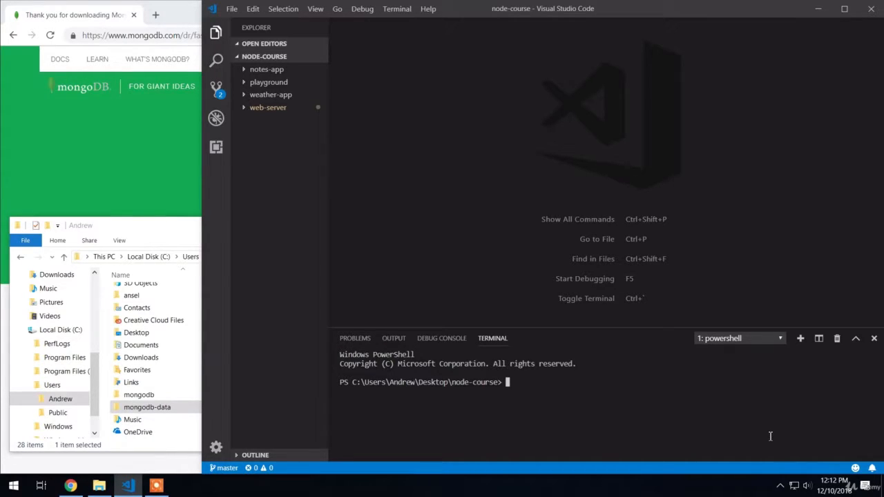
text(clear)
key(Return)
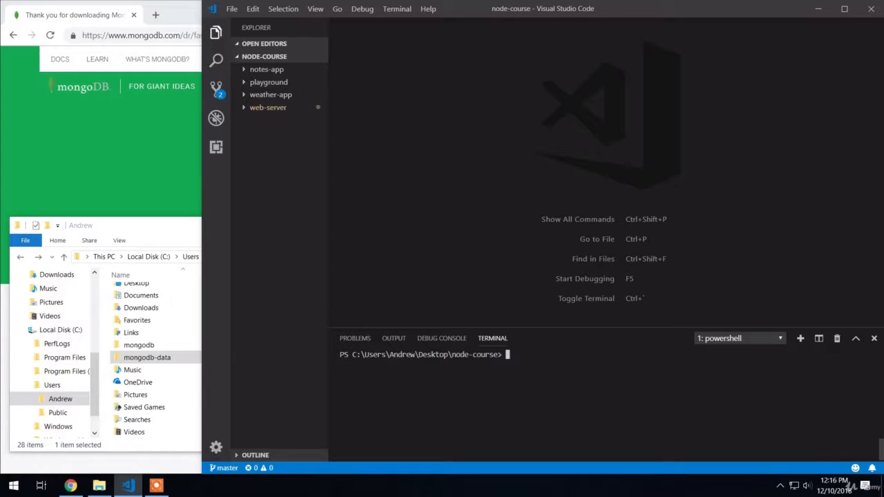
Enter the full path to mongod.exe in the terminal, running from /Users through the personal user folder to mongodb/bin.
text(/Users/Andrew/)
text(mongo)
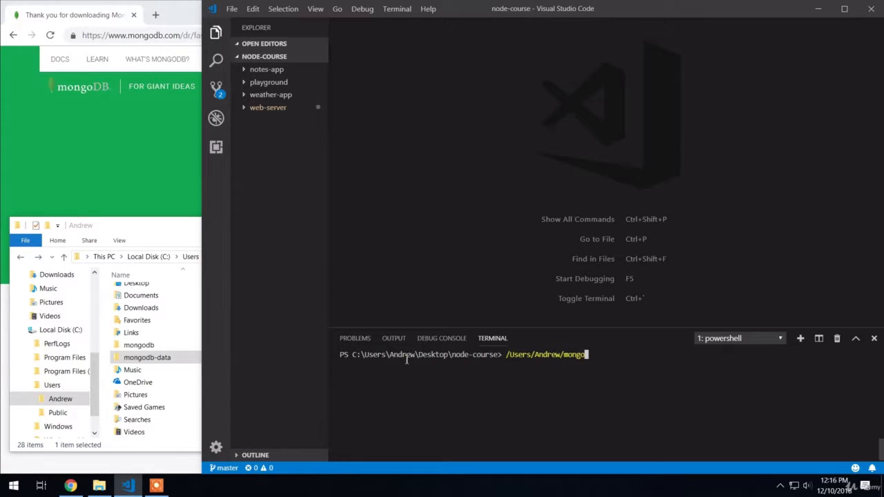
text(db/bin/mongod.exe)
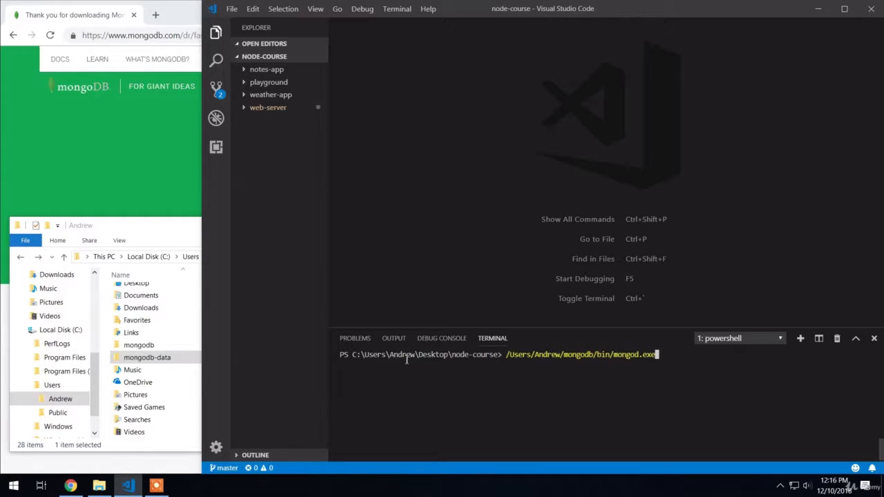
Add the --dbpath= option pointing to mongodb-data in the personal user folder under /Users, and run the command to start the server.
text(--dbpath)
text(=/Users/Andrew)
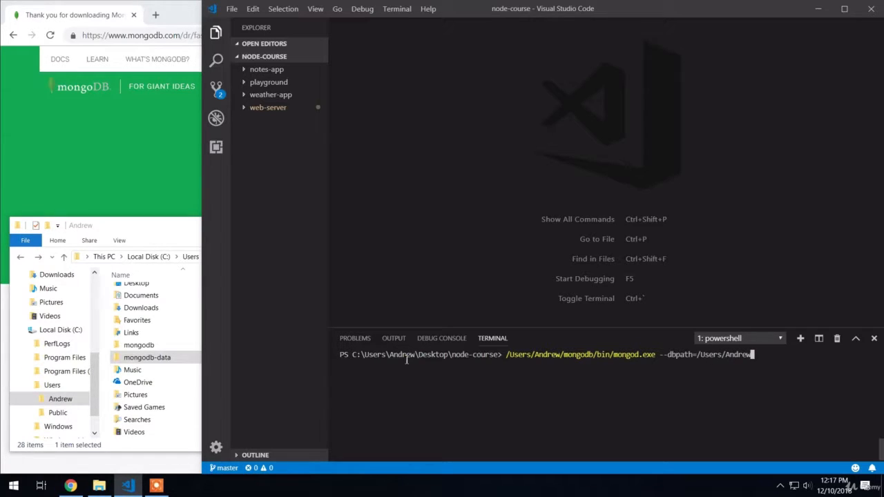
text(/mongodb-data)
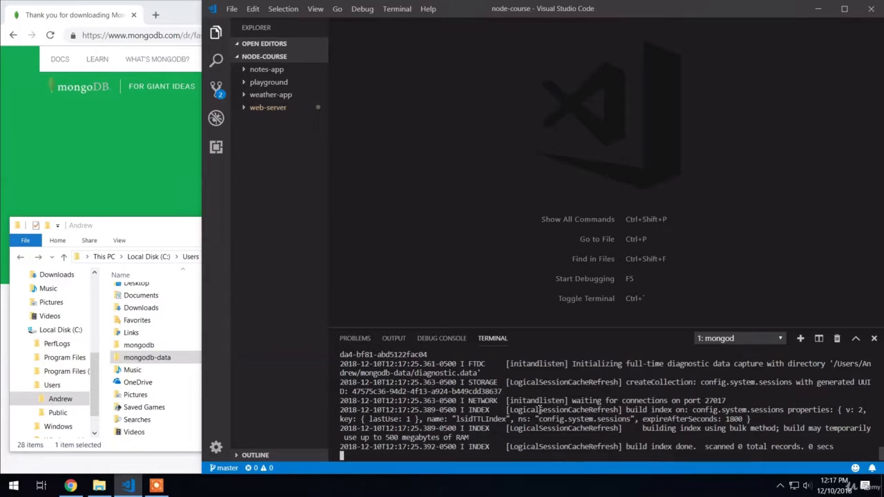
Check the server log line about waiting for connections, and look through the files in the mongodb-data folder.
drag(572, 401, 740, 400)
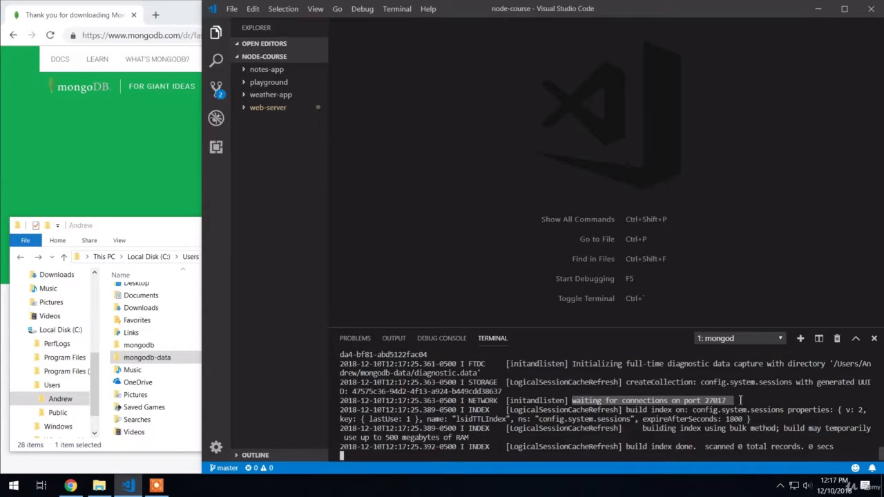
click(717, 406)
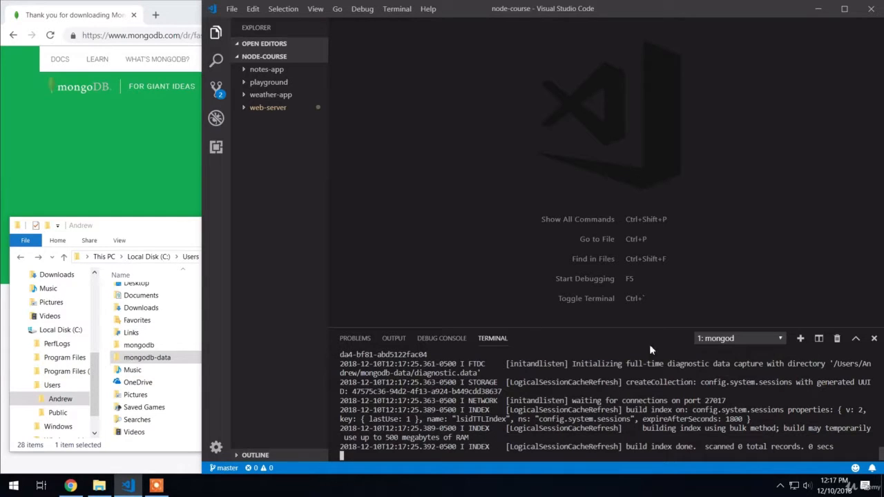
click(166, 233)
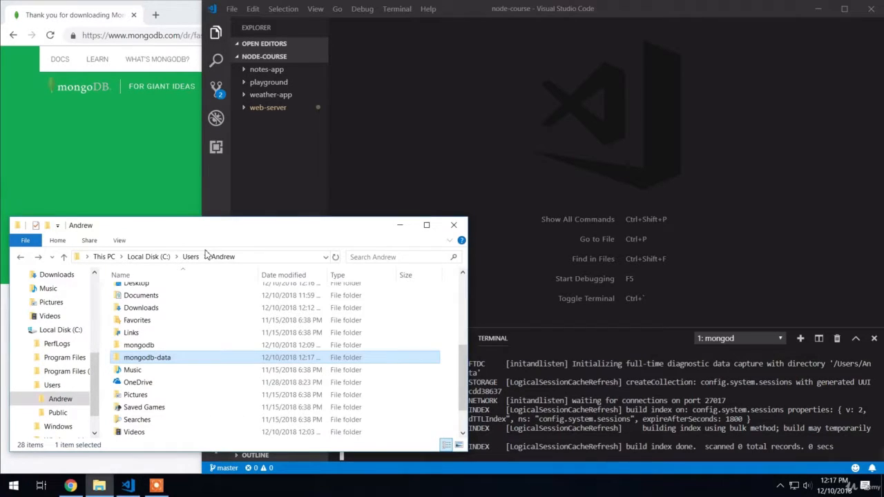
double_click(185, 358)
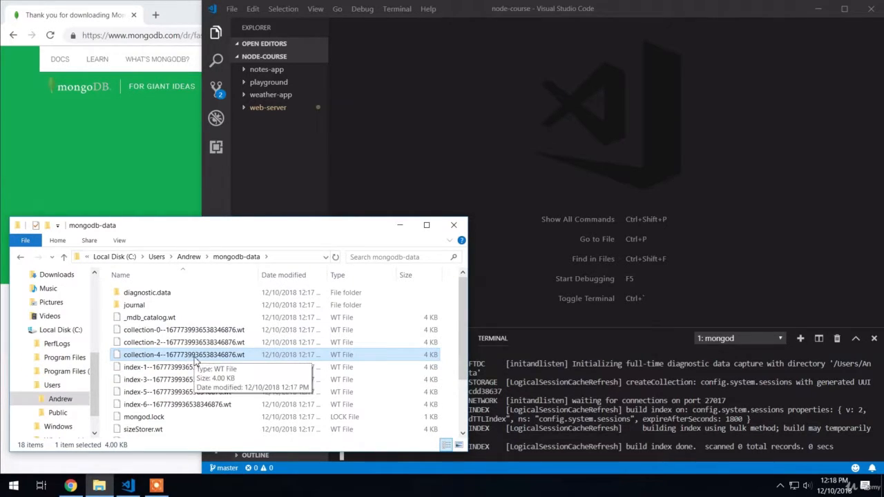
scroll(193, 359, down, 2)
scroll(195, 360, up, 2)
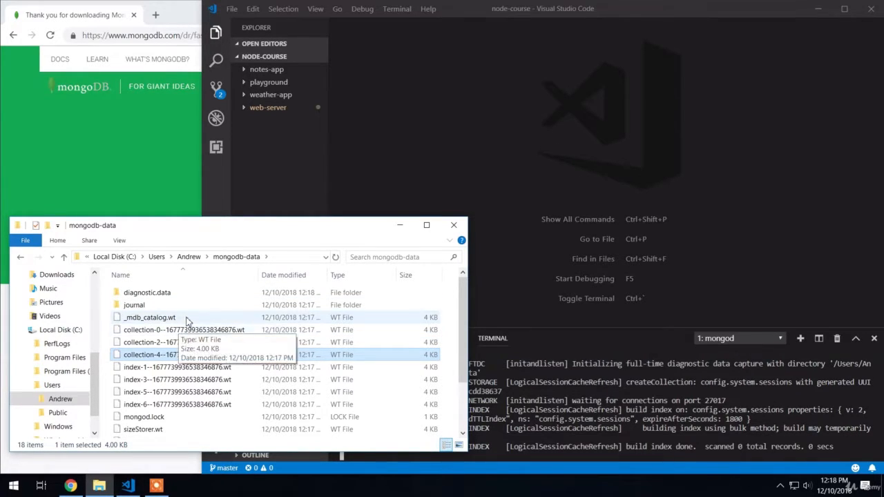
Go back from mongodb-data to the personal user folder and switch to the Visual Studio Code terminal.
click(19, 257)
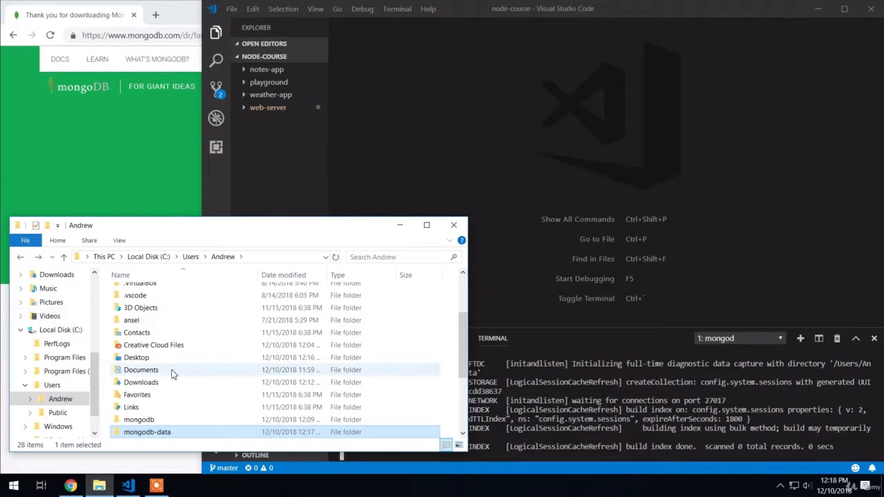
scroll(172, 373, down, 1)
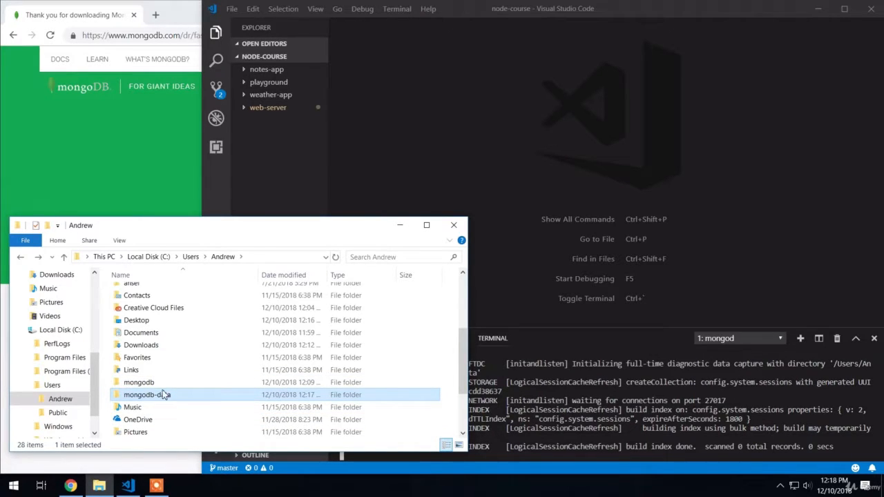
mouse_move(167, 400)
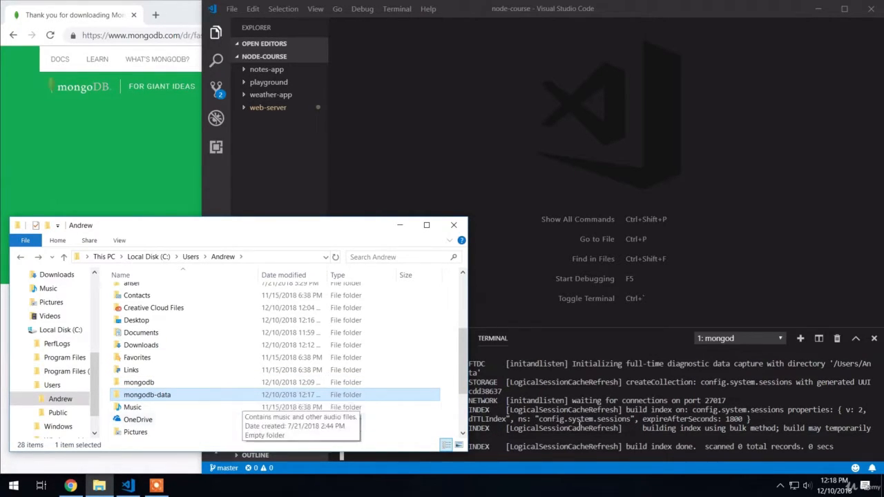
click(639, 378)
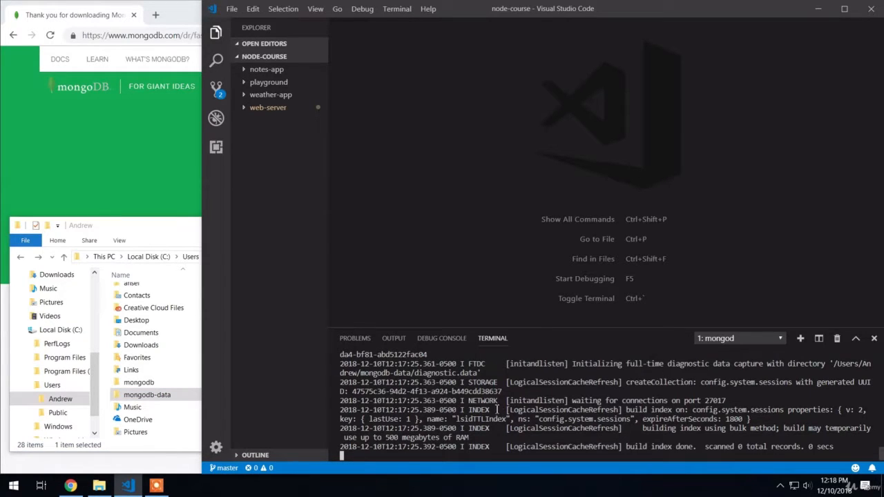